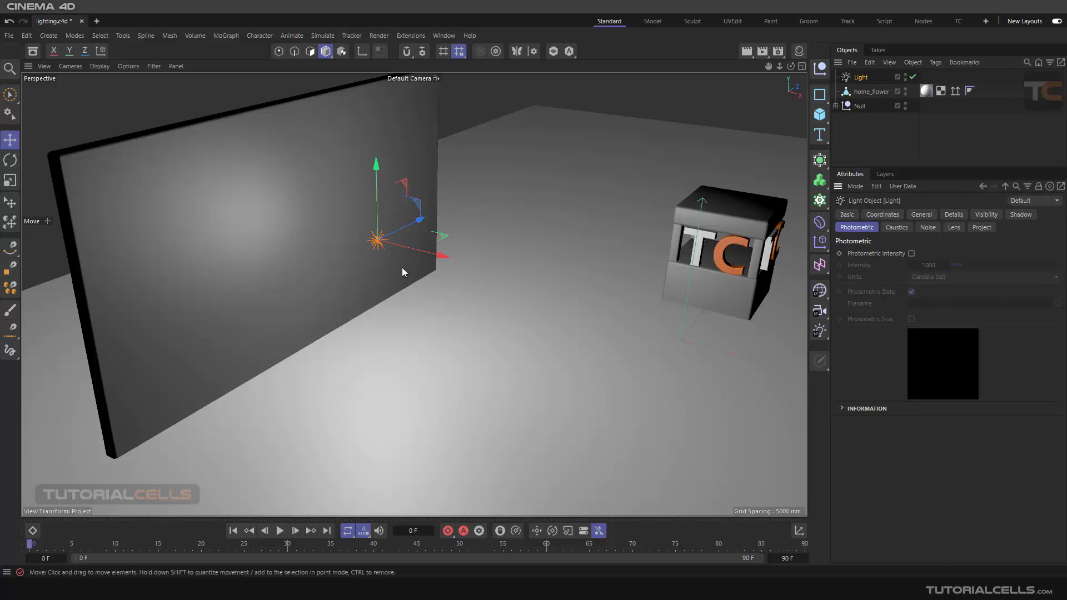
Enable Photometric Intensity on the light, with Lumen (lm) as the unit and an intensity of about 10859.
left_click(912, 254)
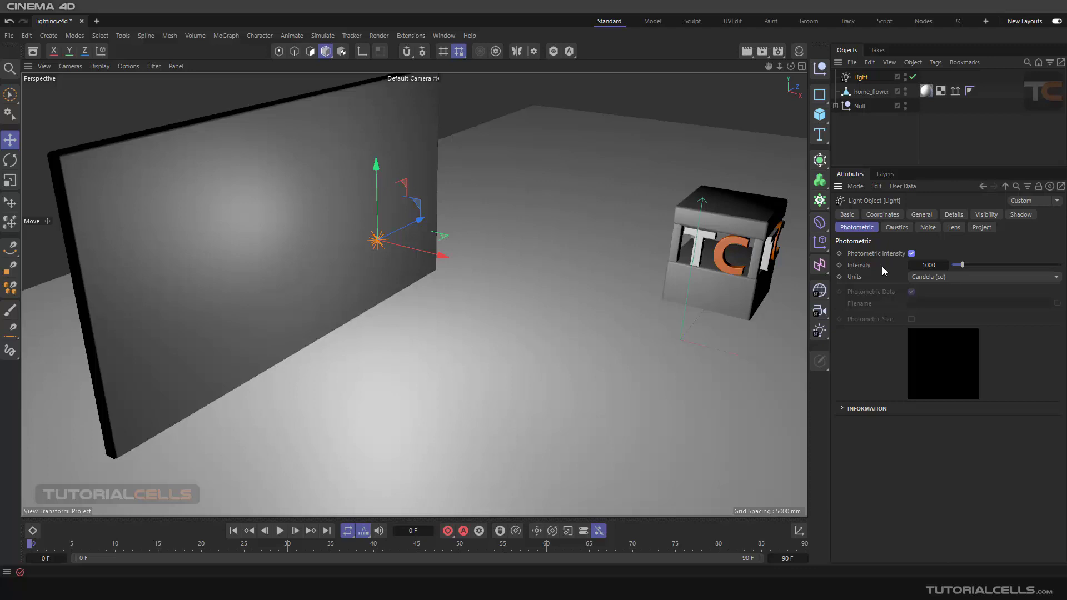
left_click(939, 278)
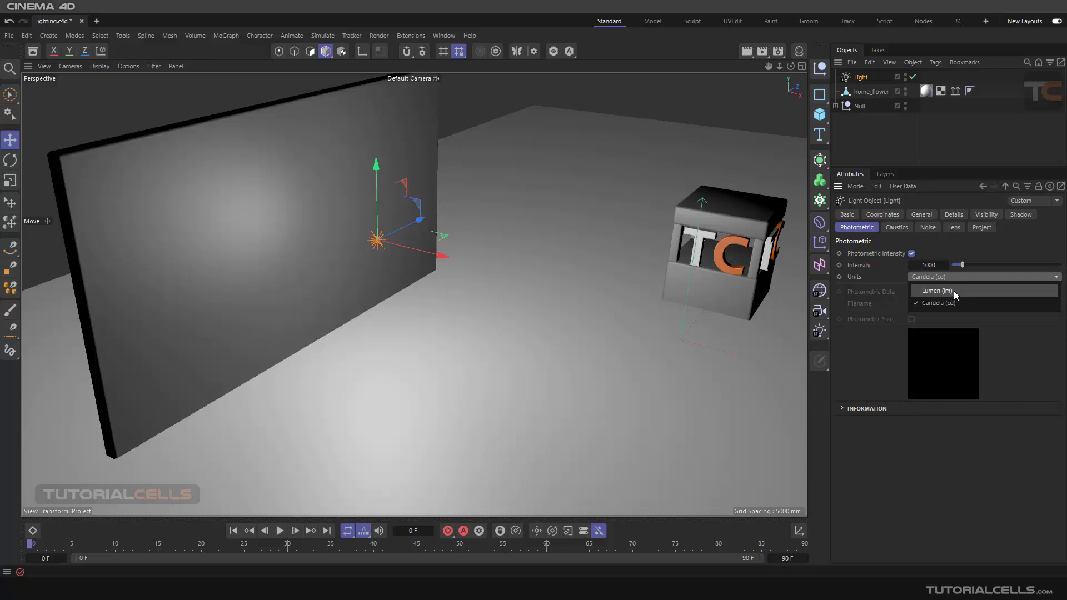
left_click(888, 271)
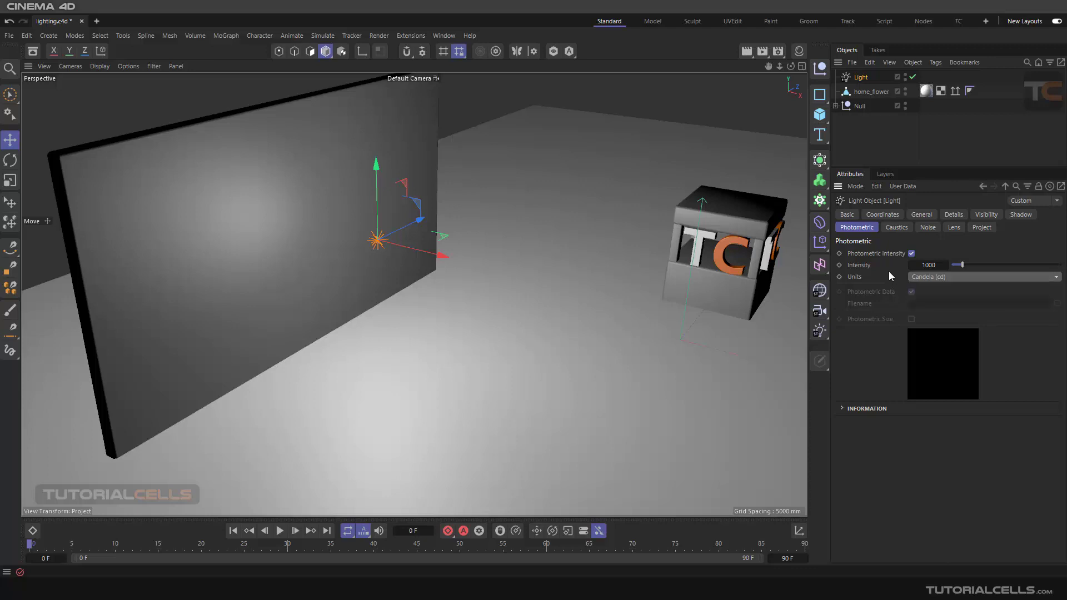
left_click(927, 278)
left_click(940, 291)
mouse_move(956, 265)
left_mouse_down()
mouse_move(974, 270)
mouse_move(963, 268)
left_mouse_up()
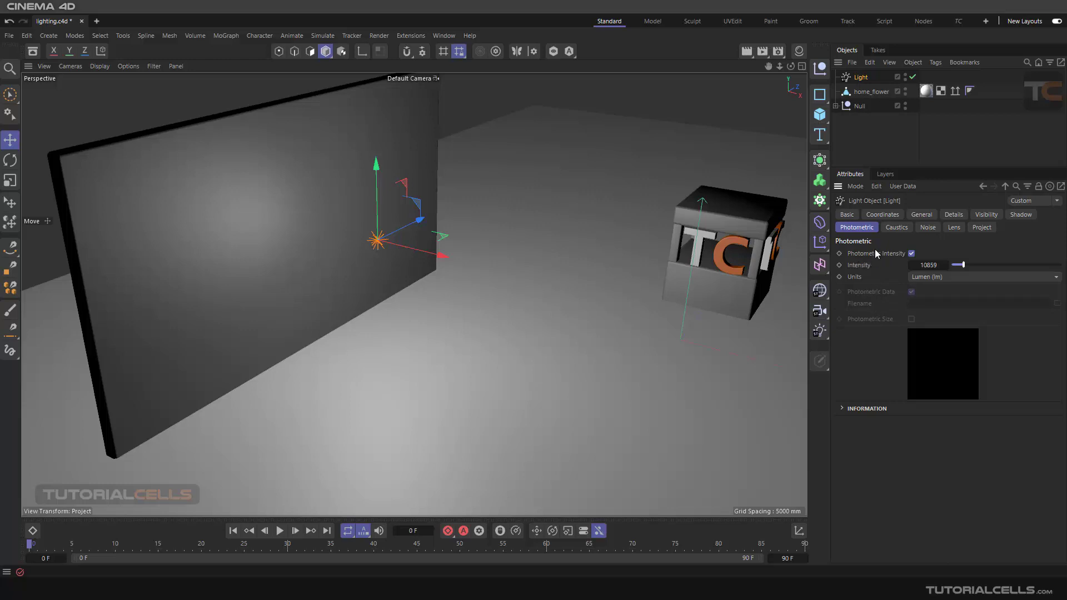
Change the light type to Spot and widen its cone until it lights the TC cube and part of the wall.
left_click(922, 215)
left_click(931, 367)
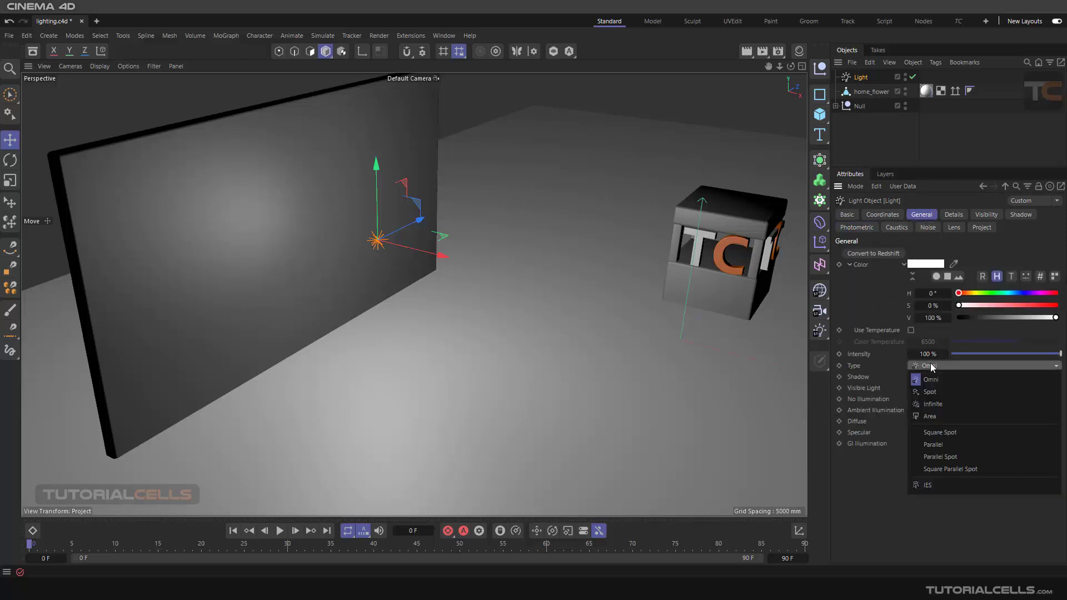
left_click(923, 392)
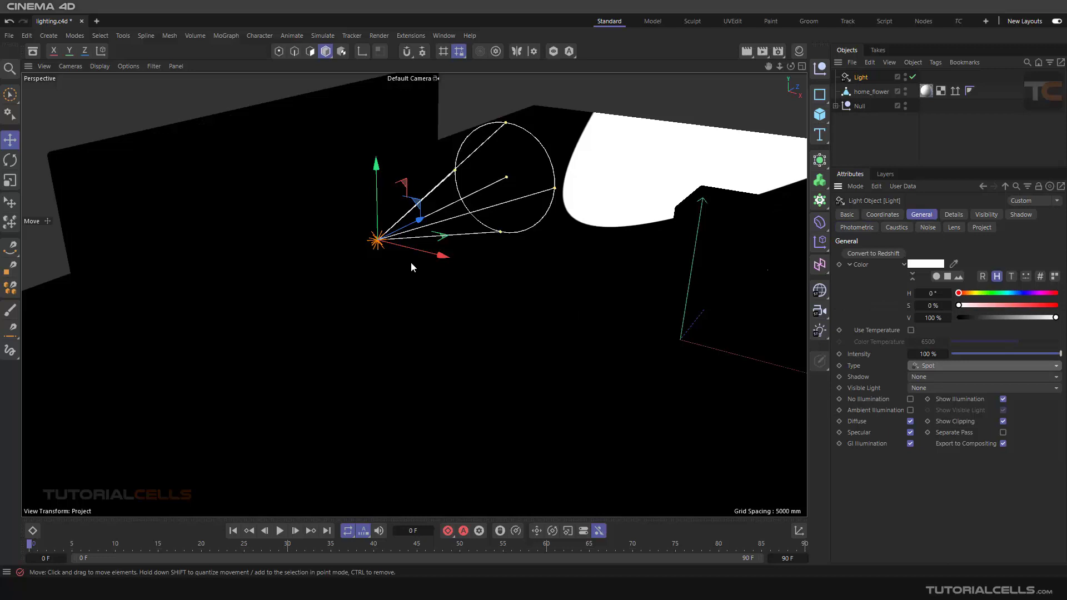
mouse_move(468, 236)
left_mouse_down("alt")
mouse_move(434, 272)
mouse_move(467, 254)
left_mouse_up("alt")
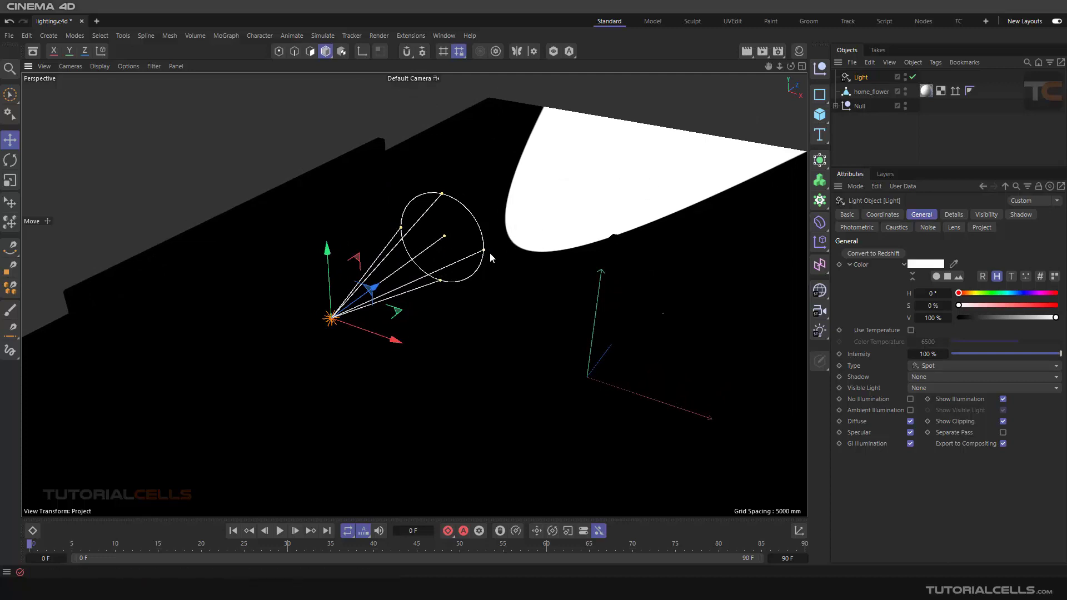
left_click_drag(488, 253, 651, 311)
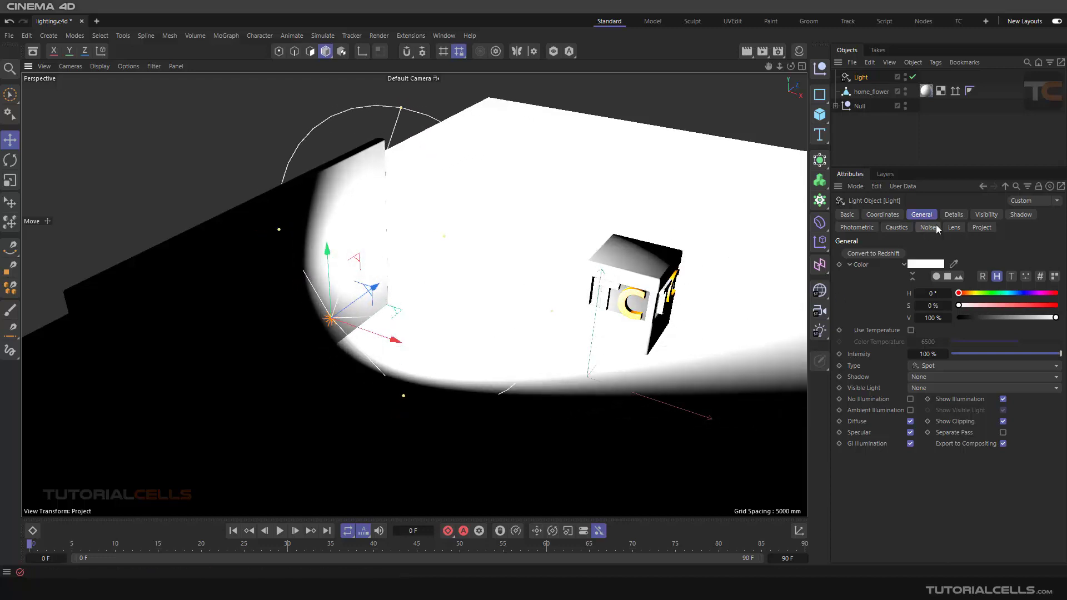
Lower the spot light's photometric intensity to about 4293 lm and narrow its cone.
left_click(856, 227)
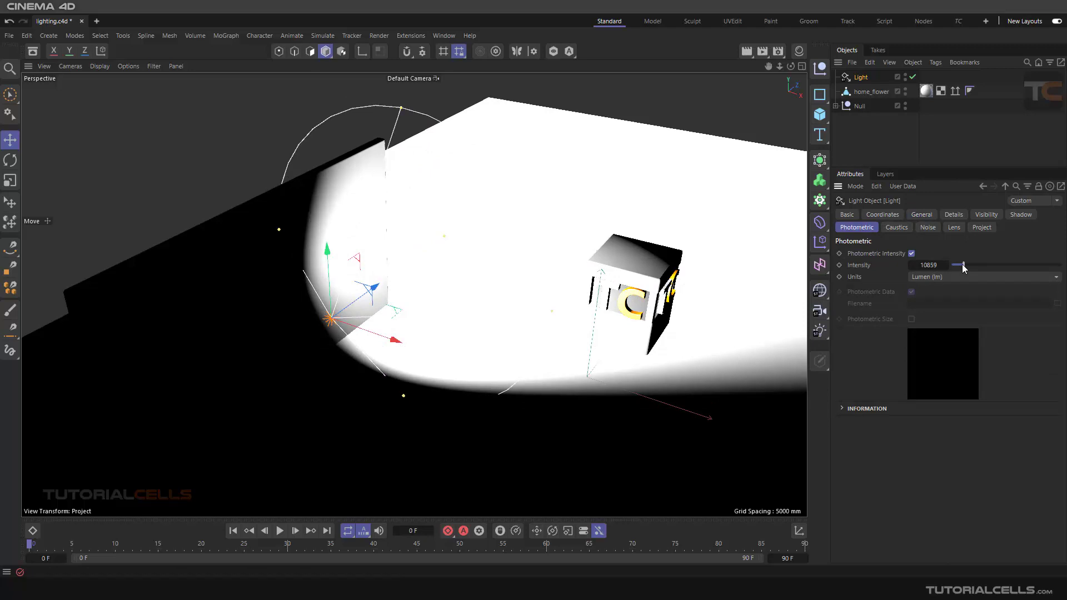
left_click_drag(962, 265, 956, 264)
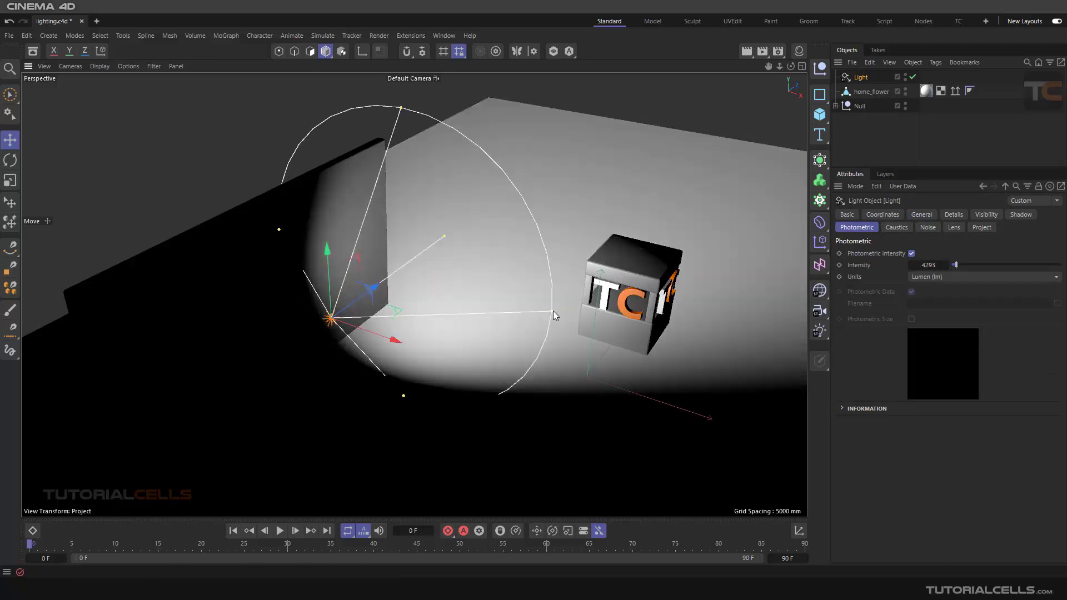
left_click_drag(552, 312, 556, 282)
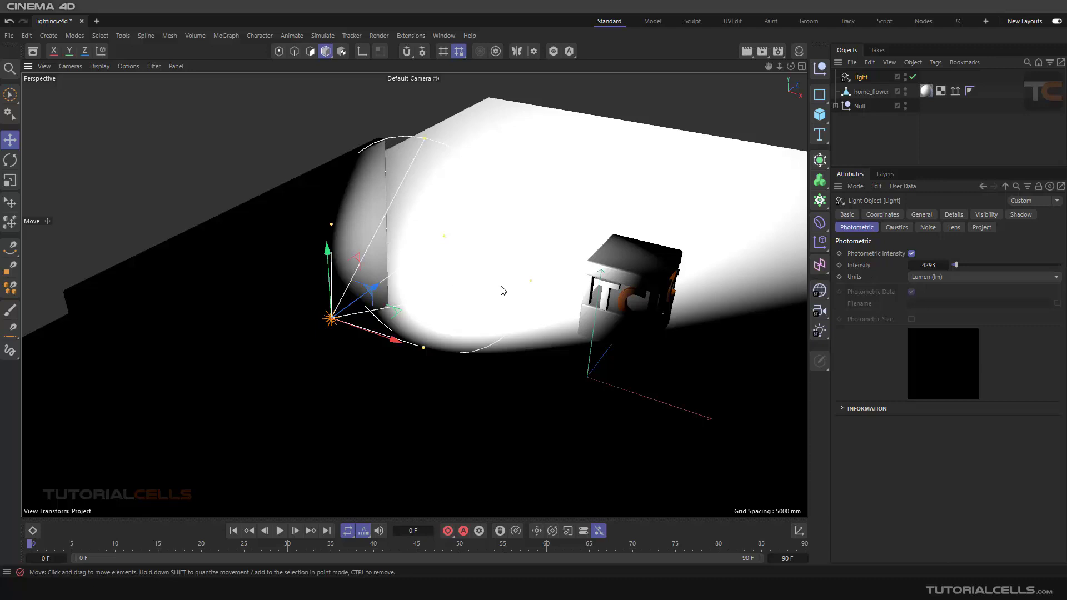
mouse_move(532, 281)
left_mouse_down()
mouse_move(480, 255)
mouse_move(521, 269)
left_mouse_up()
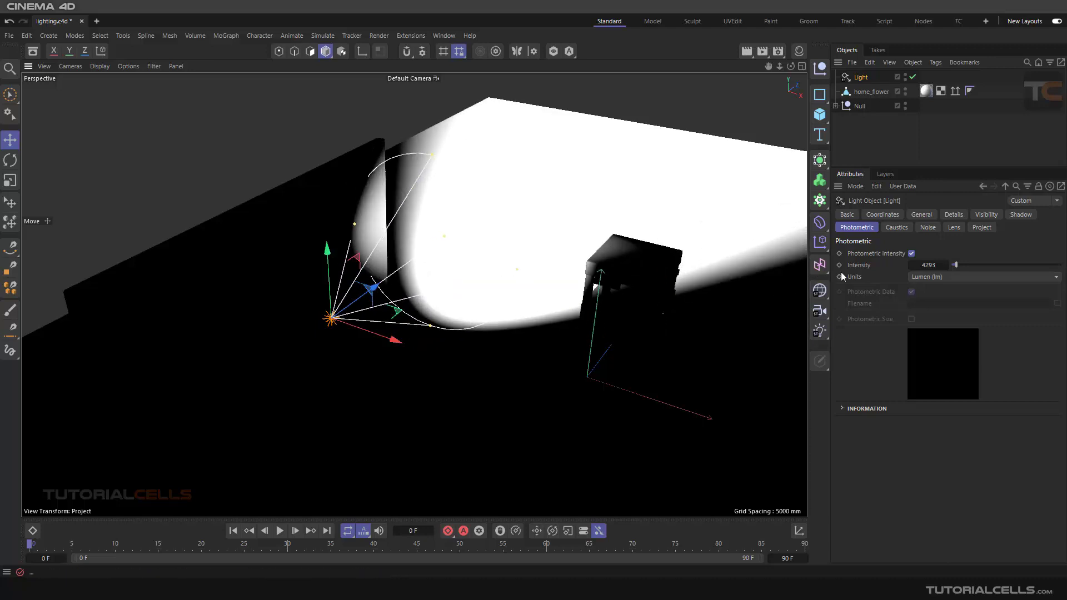
Switch the spot light's photometric units to Candela (cd) and lower the intensity to about 2449.
left_click(929, 275)
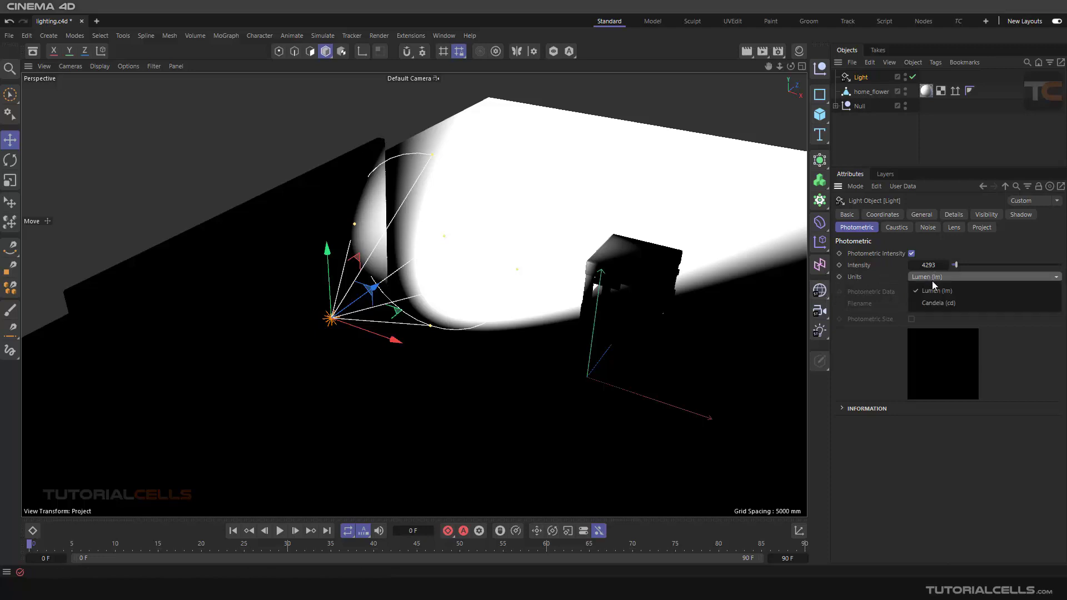
left_click(933, 298)
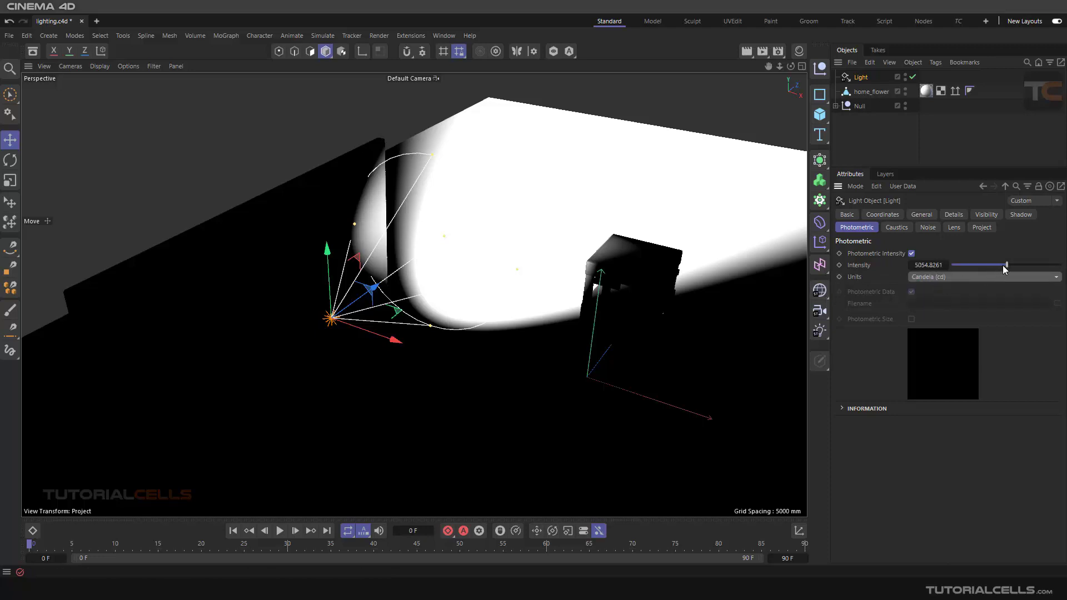
left_click_drag(1002, 265, 978, 262)
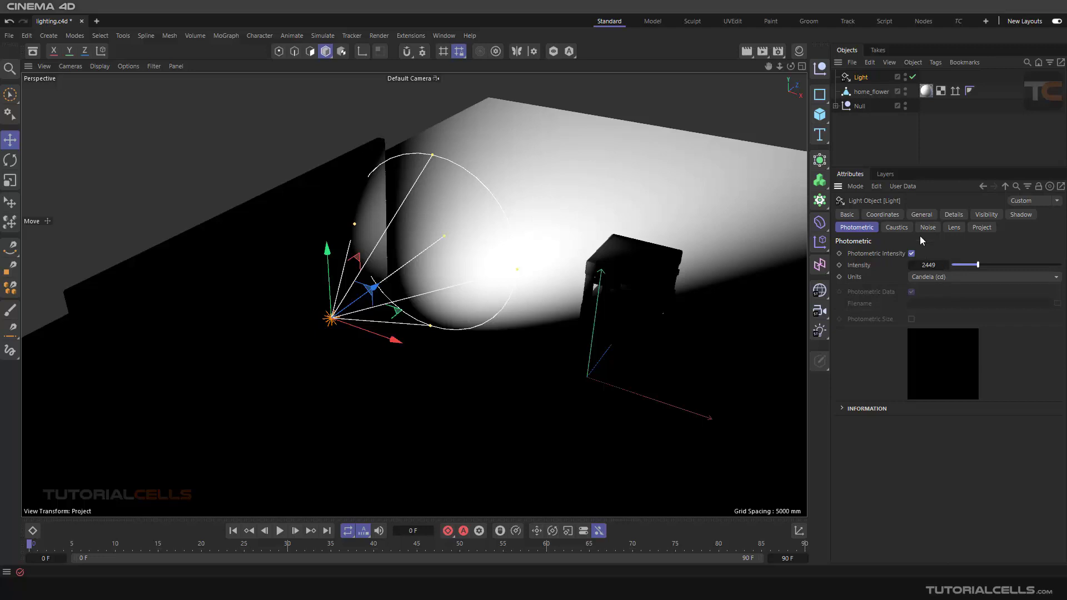
Change the light type to Area and move the light along its X axis away from the wall.
left_click(922, 215)
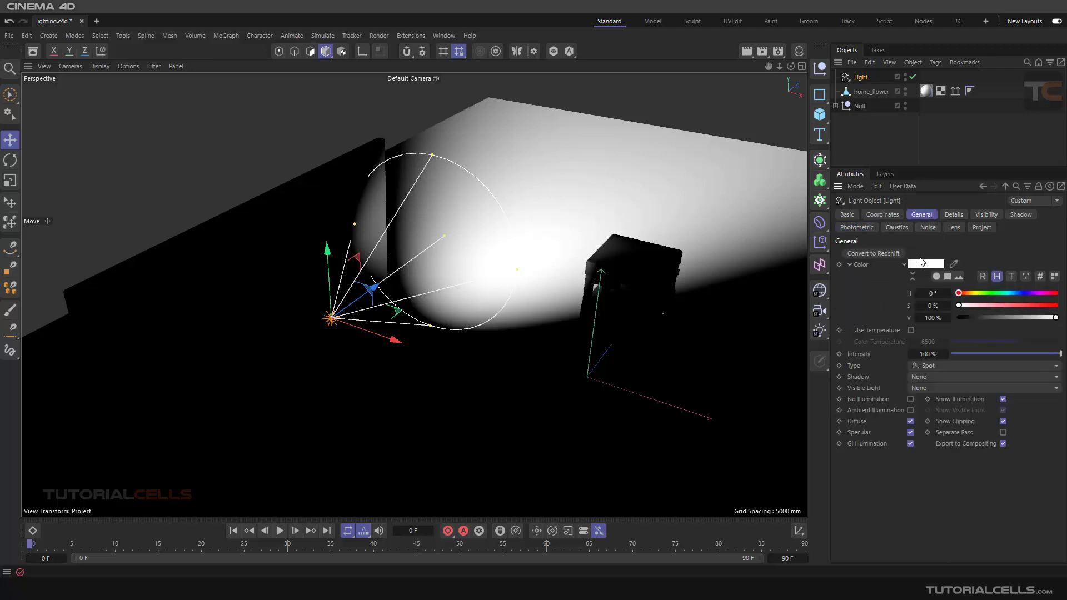
left_click(929, 366)
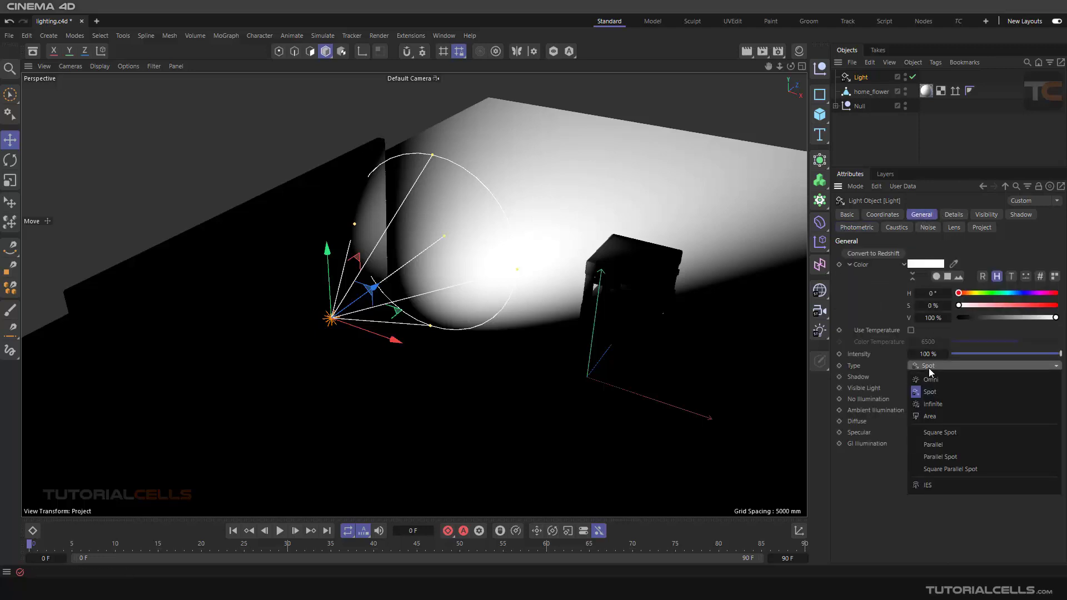
left_click(930, 416)
left_click_drag(332, 320, 409, 348)
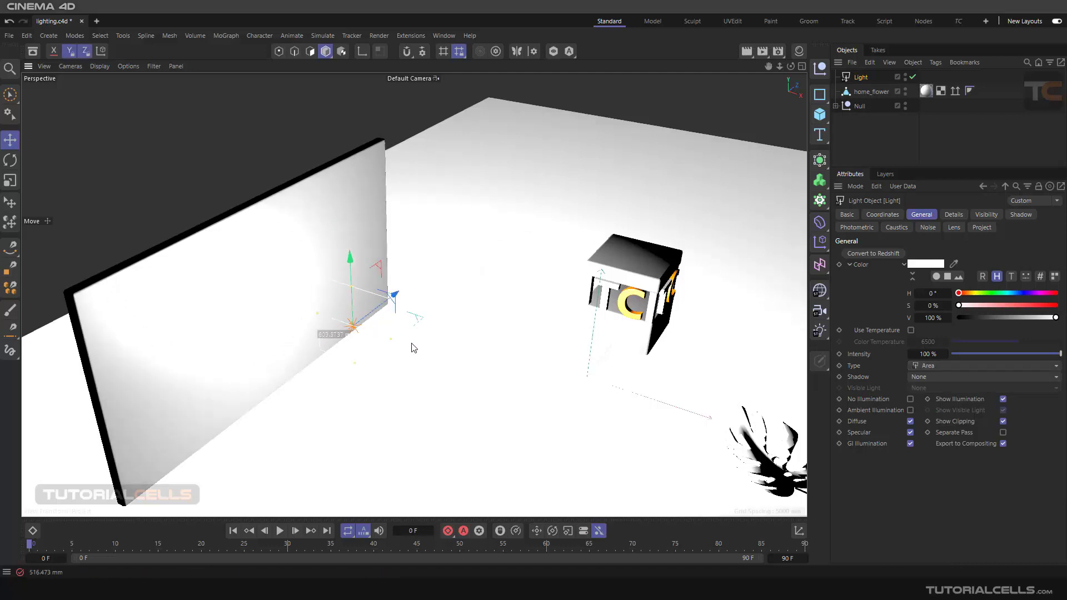
Set the area light's photometric units to Lux (lx) and lower the intensity to about 3788.
left_click(858, 226)
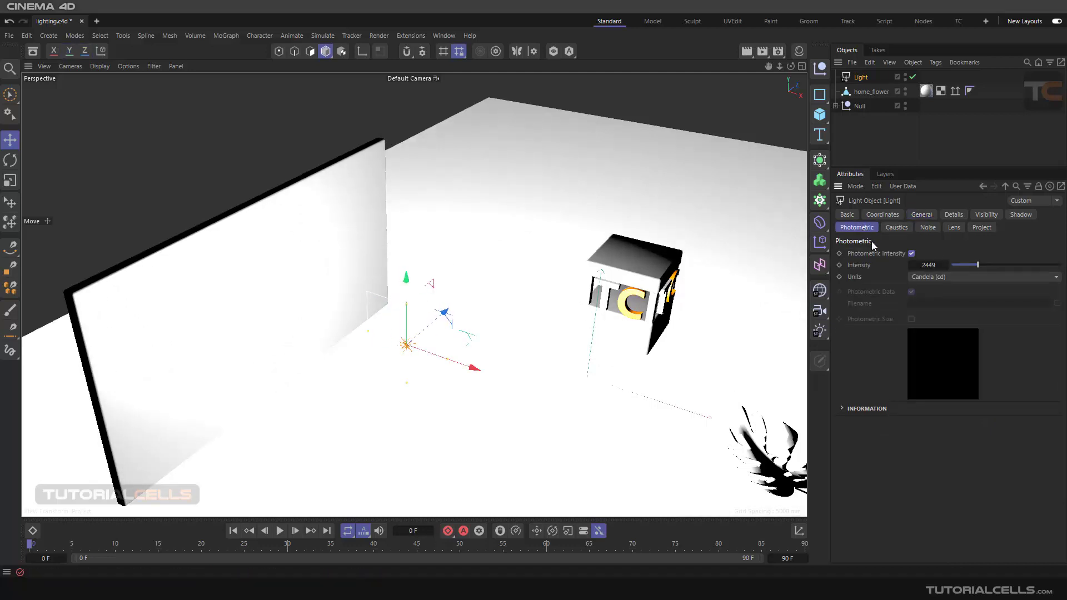
left_click(949, 275)
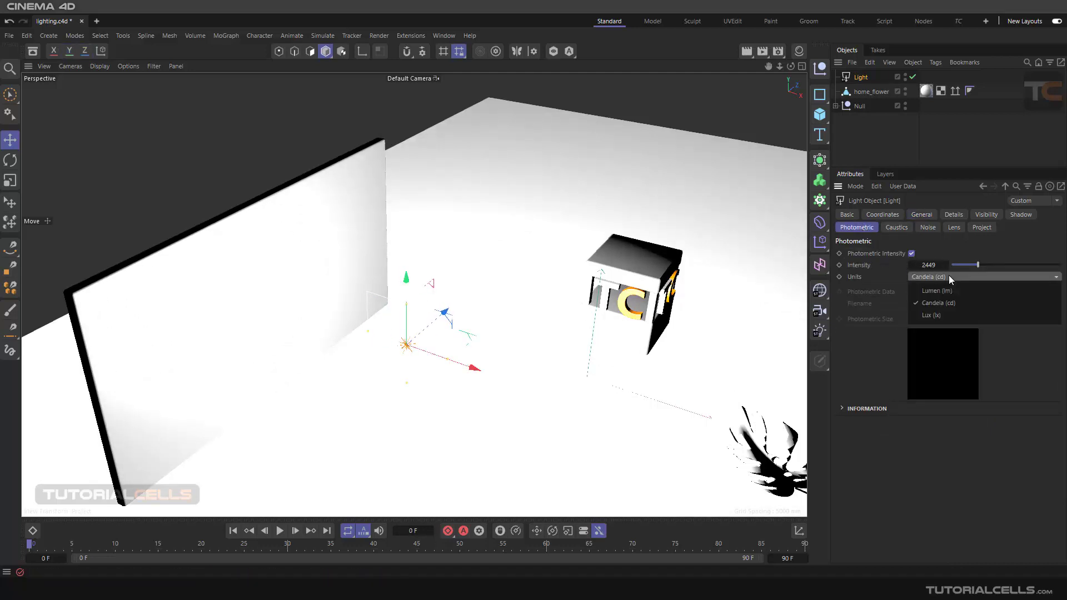
left_click(932, 315)
left_click_drag(958, 266, 955, 265)
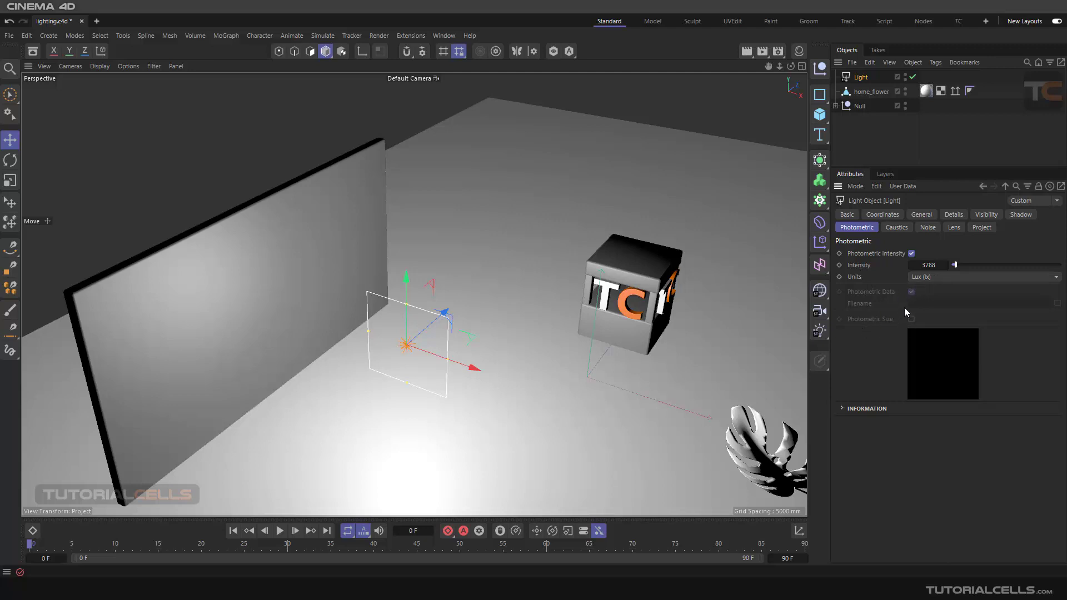
Switch the area light's units to Lumen (lm), and turn Photometric Intensity off and on again.
left_click(938, 278)
left_click(943, 289)
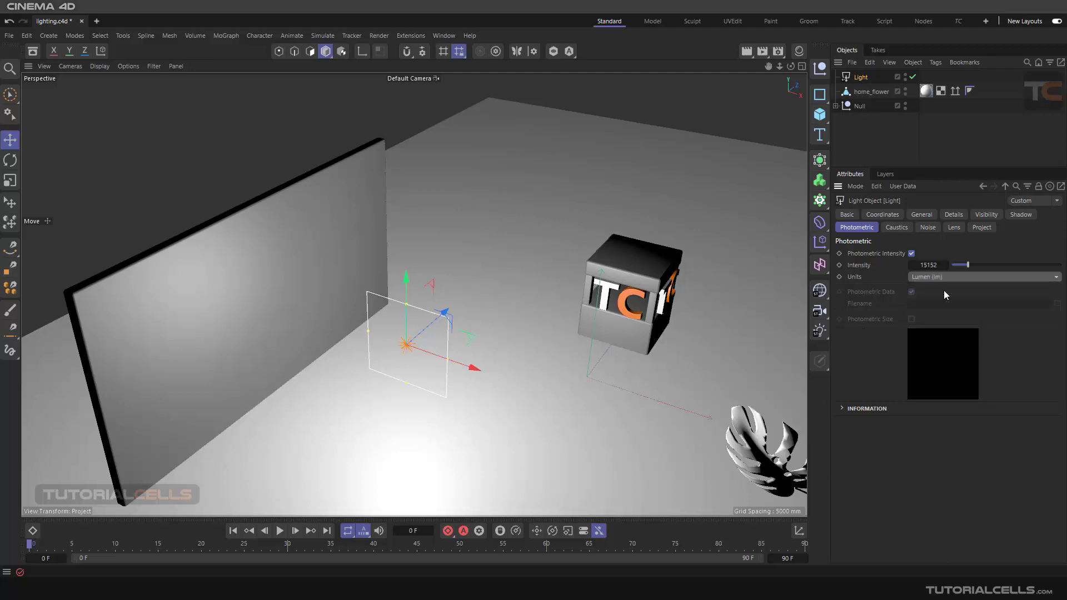
left_click(910, 254)
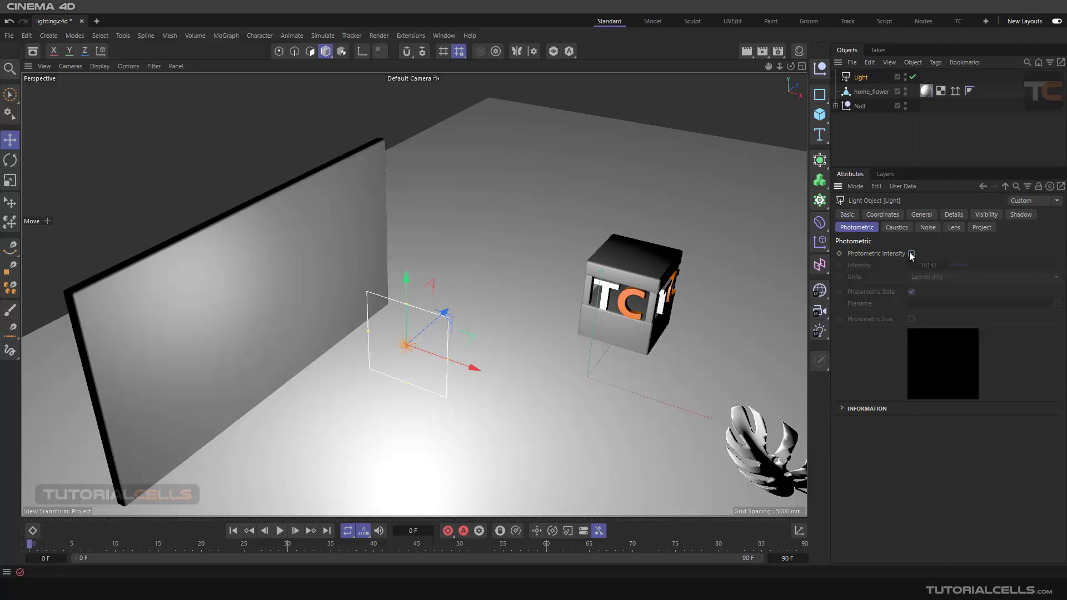
left_click(910, 254)
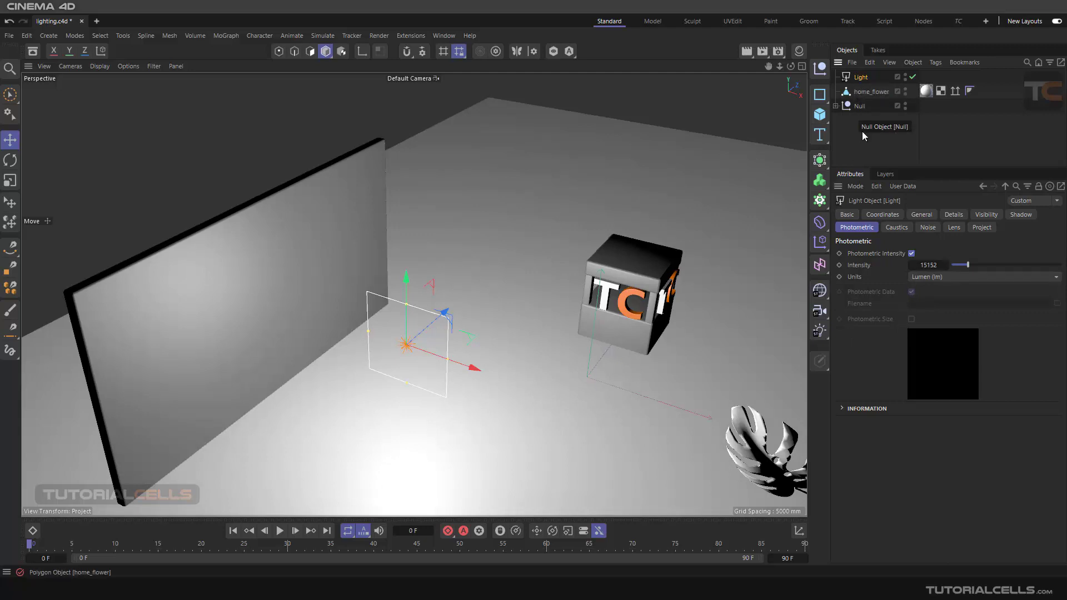
Change the light type to IES and load IES_Light_02.ies as its photometric data file.
left_click(920, 215)
left_click(949, 366)
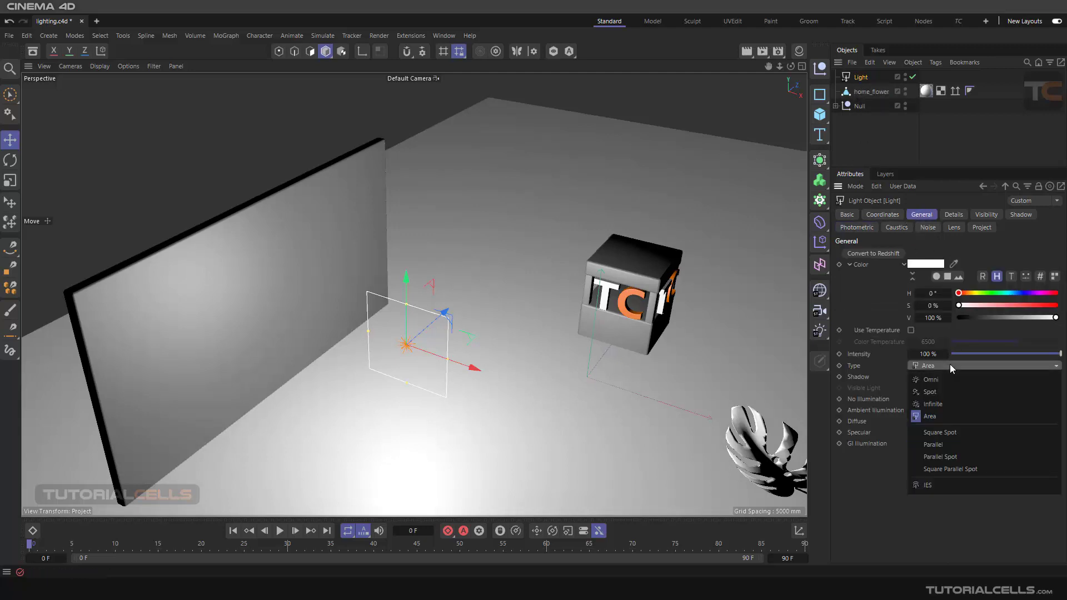
left_click(927, 486)
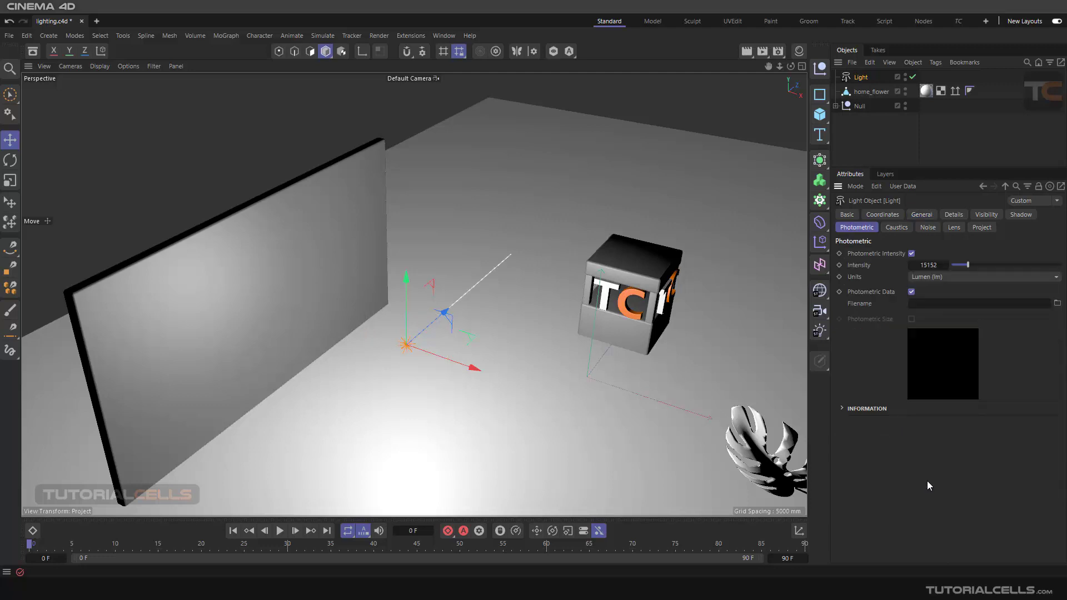
left_click(1057, 304)
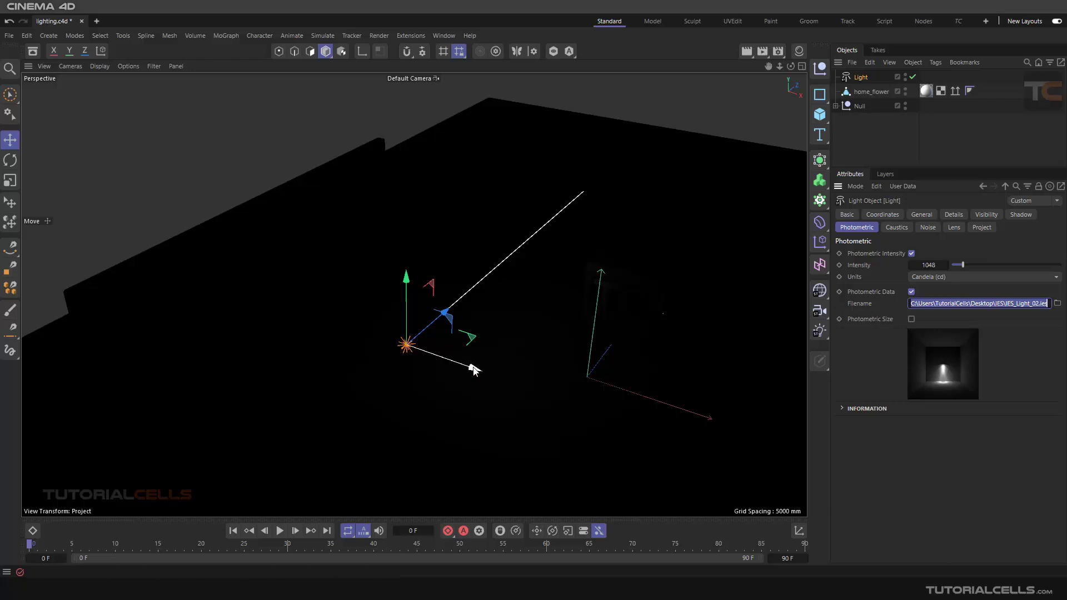
Raise the IES light, rotate it to point straight down, and place it close to the wall.
left_click_drag(474, 361, 328, 303)
left_click_drag(297, 256, 295, 196)
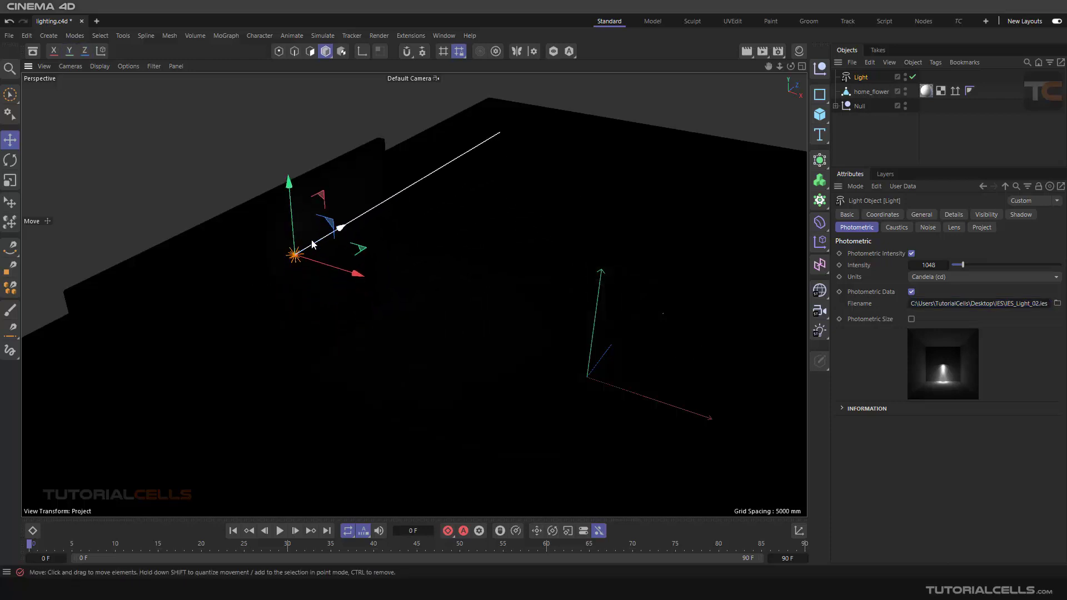
left_click(10, 160)
left_click_drag(262, 252, 305, 228)
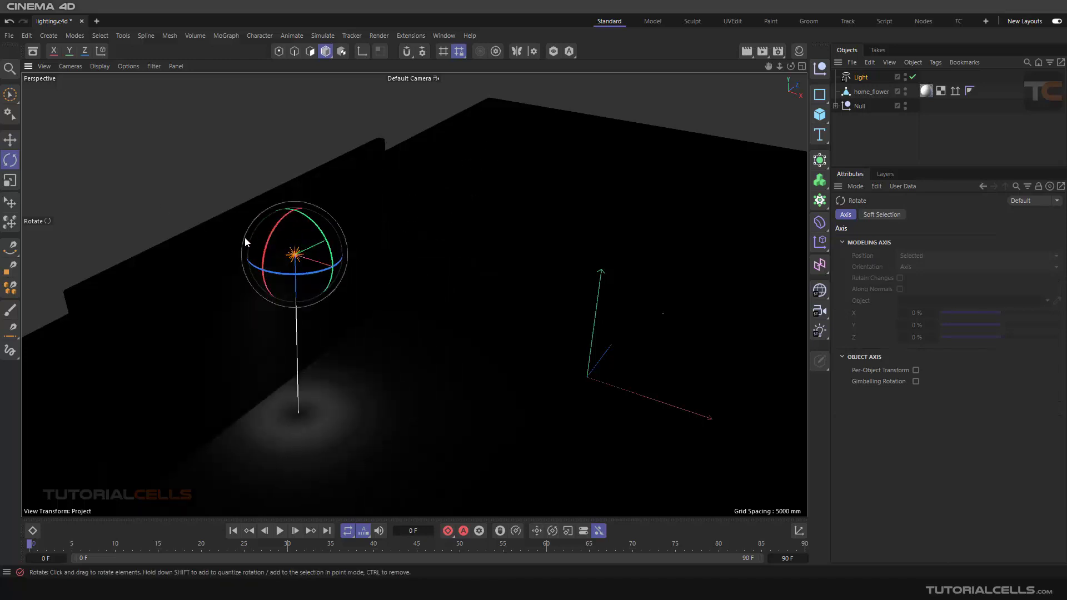
left_click(10, 140)
left_click_drag(346, 272, 328, 264)
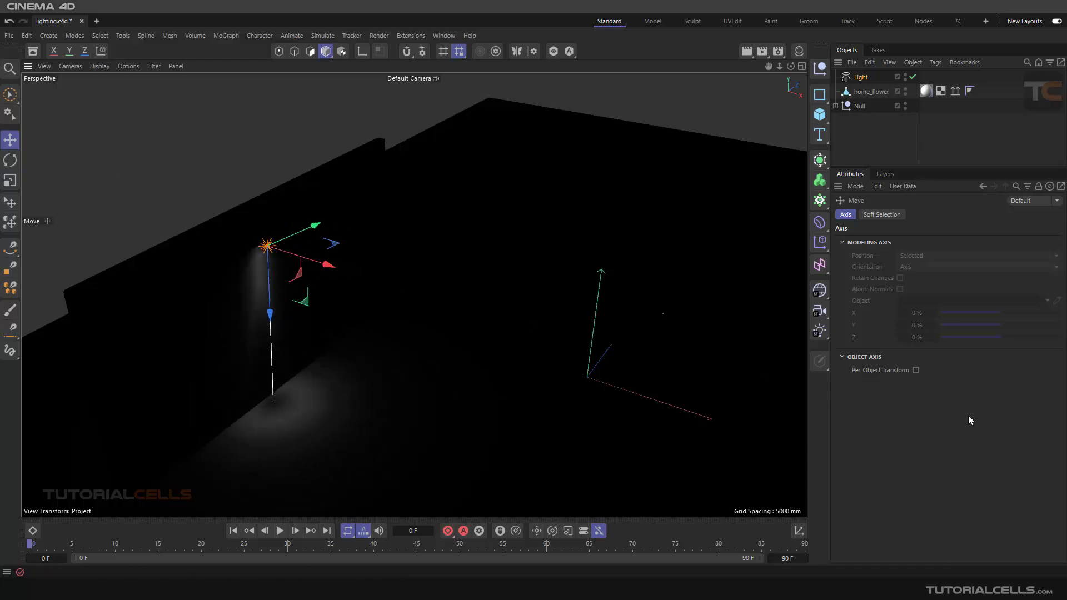
Enable Photometric Size on the IES light and set its area to about 643 × 757 mm with 311% contrast.
left_click(860, 77)
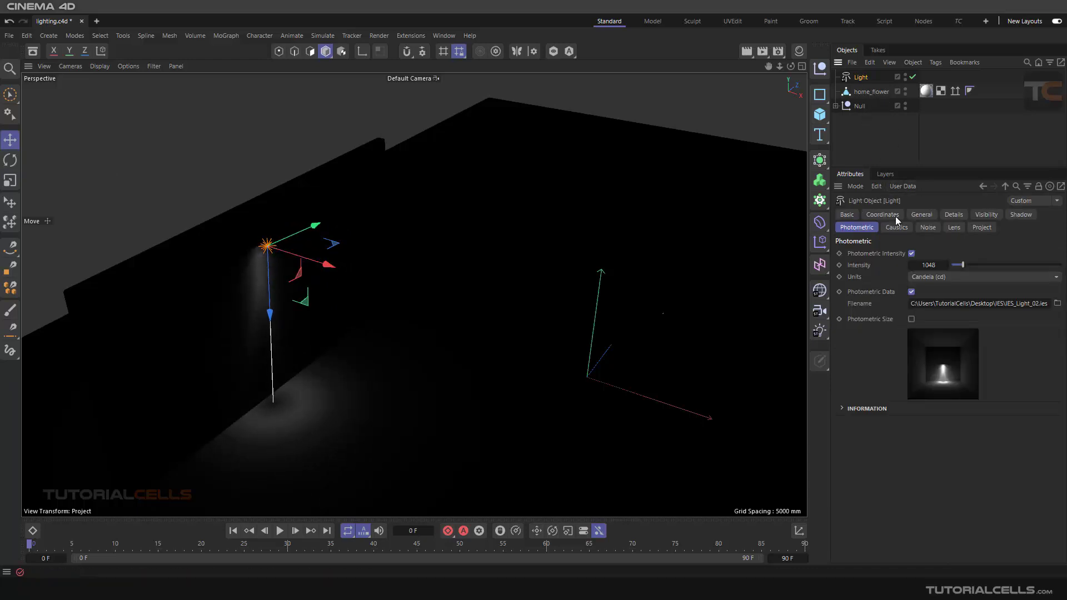
left_click(911, 318)
left_click(951, 215)
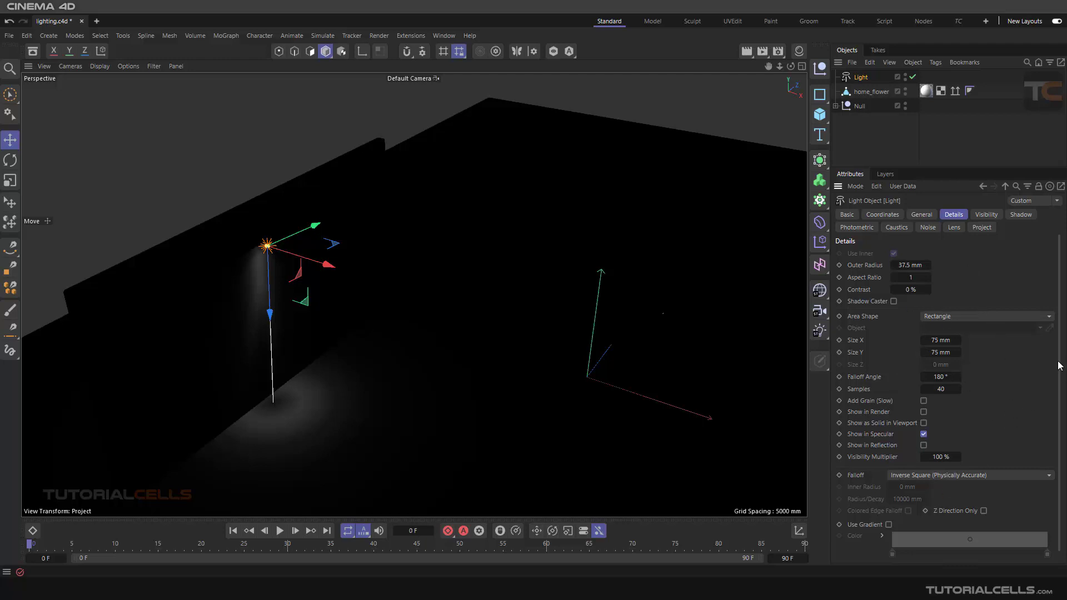
left_click_drag(1058, 362, 1057, 381)
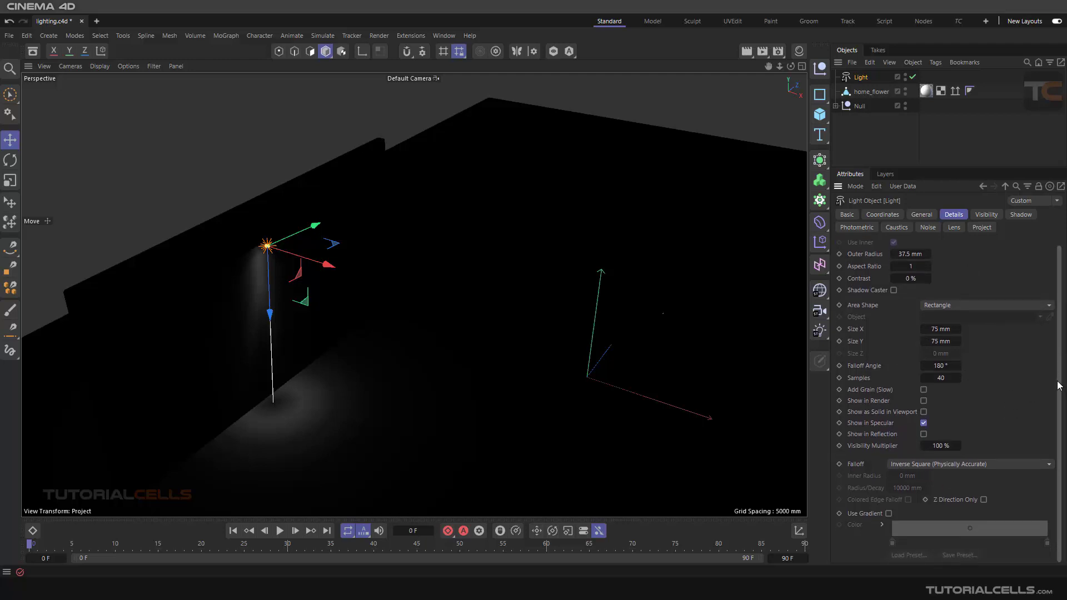
left_click_drag(958, 329, 987, 341)
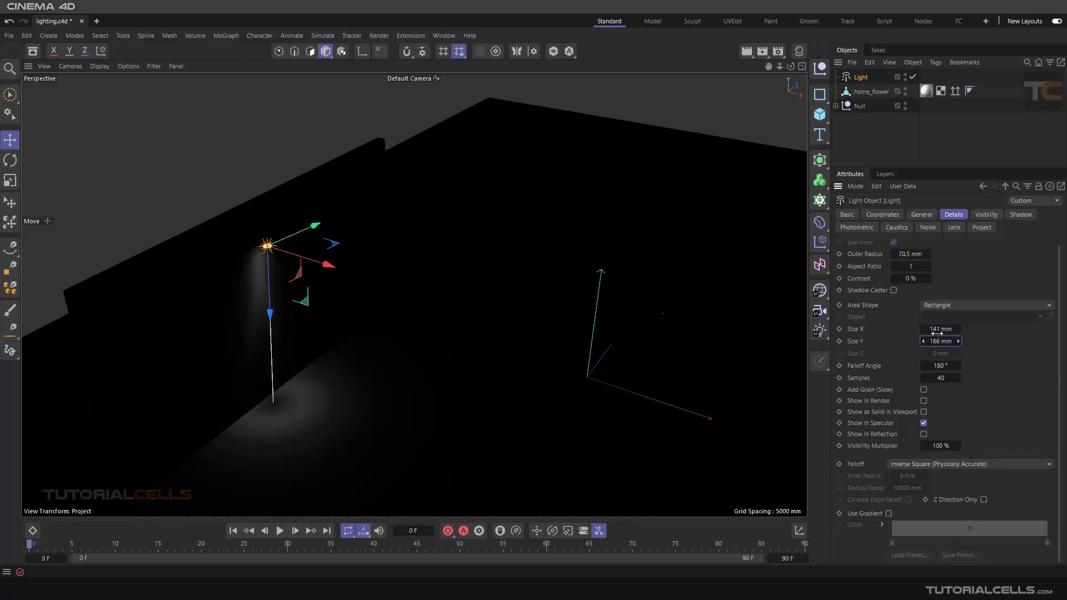
left_click(932, 367)
left_click_drag(911, 255, 951, 319)
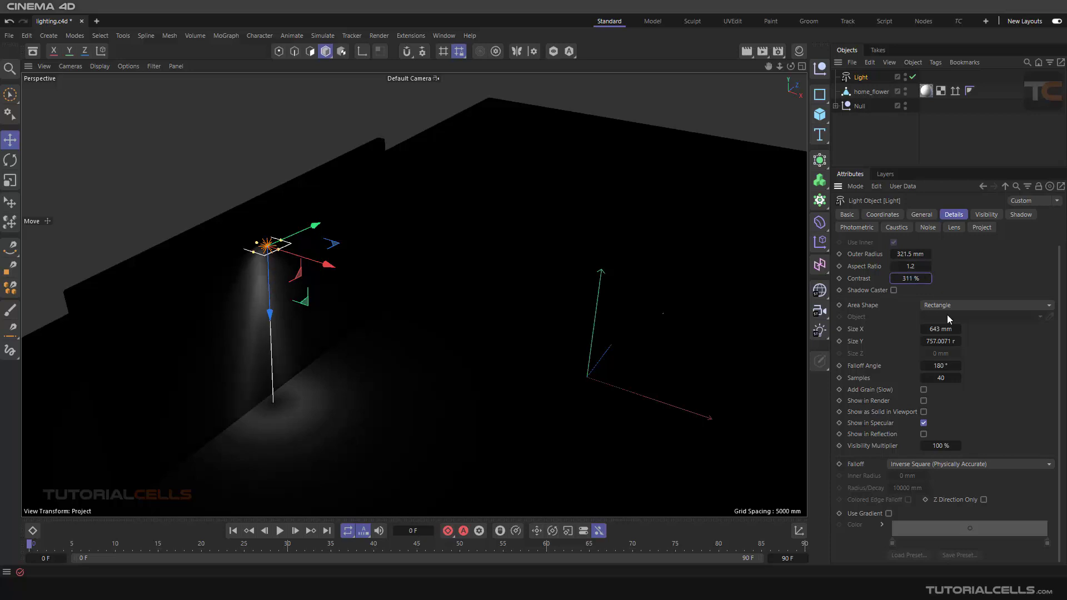
Expand the IES file's luminaire information and stretch the light's area frame in the viewport to about 707 × 1549 mm.
left_click(867, 227)
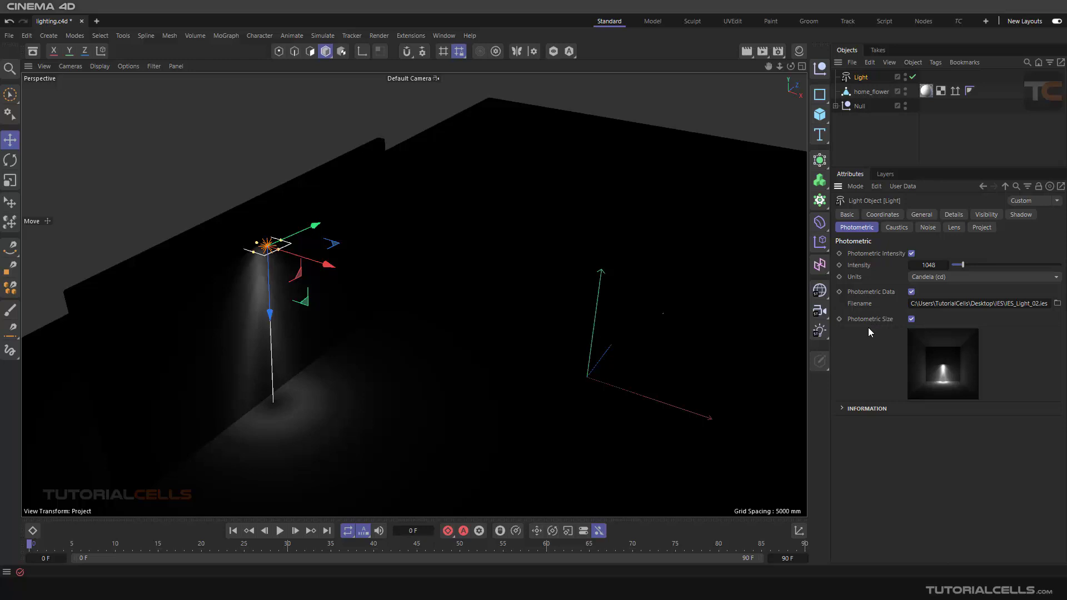
left_click(843, 408)
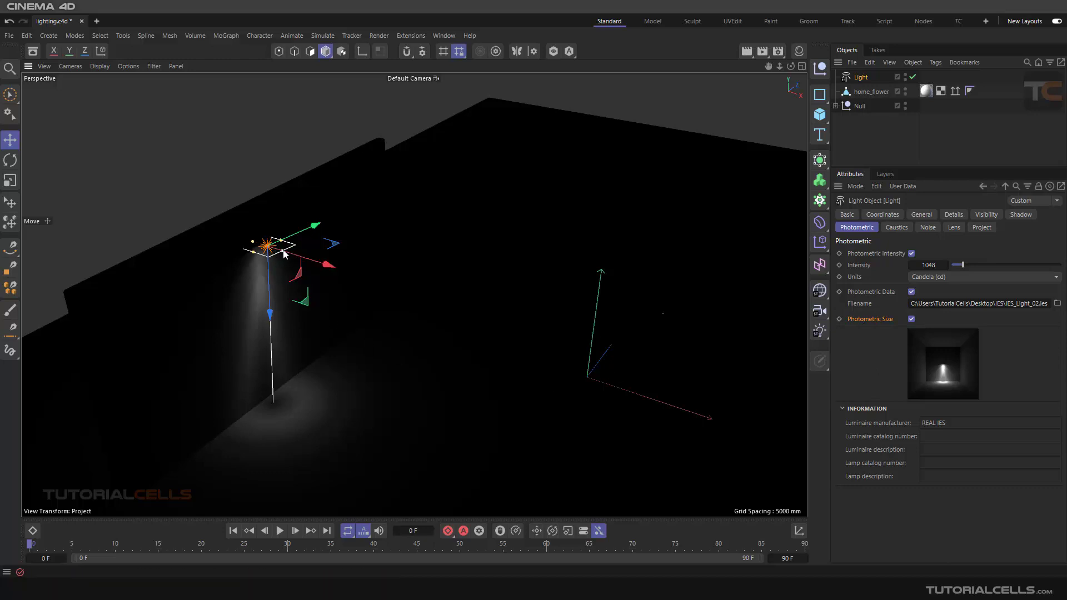
left_click_drag(283, 250, 300, 237)
left_click(951, 215)
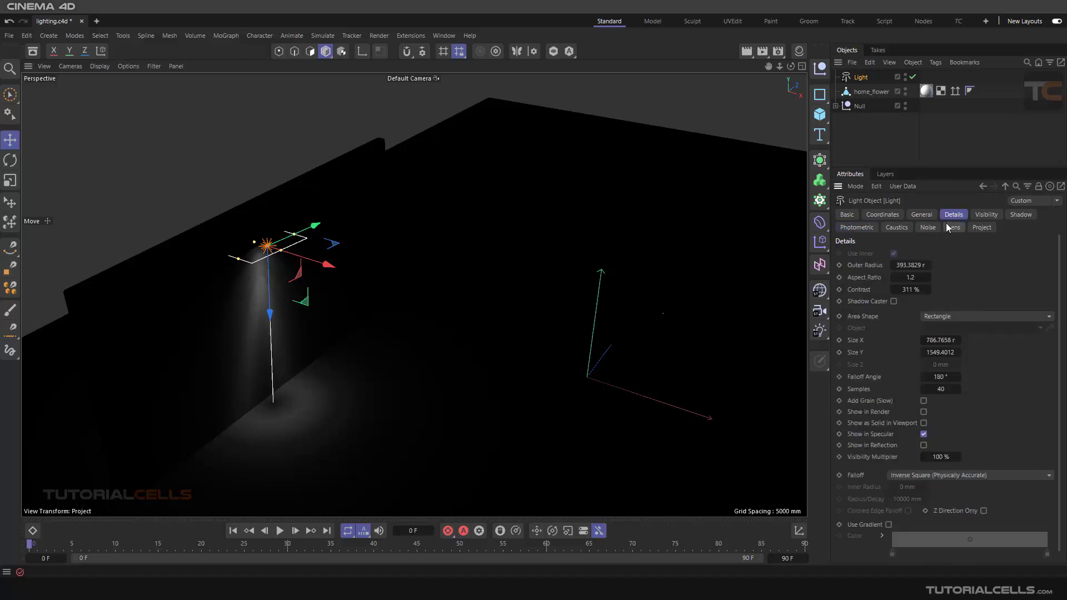
left_click(867, 226)
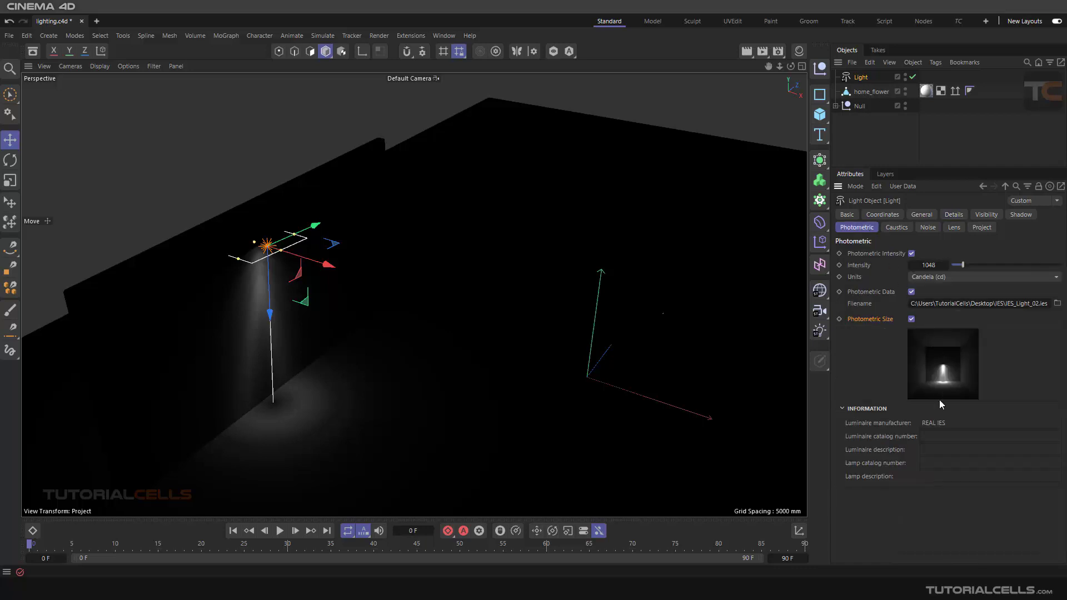